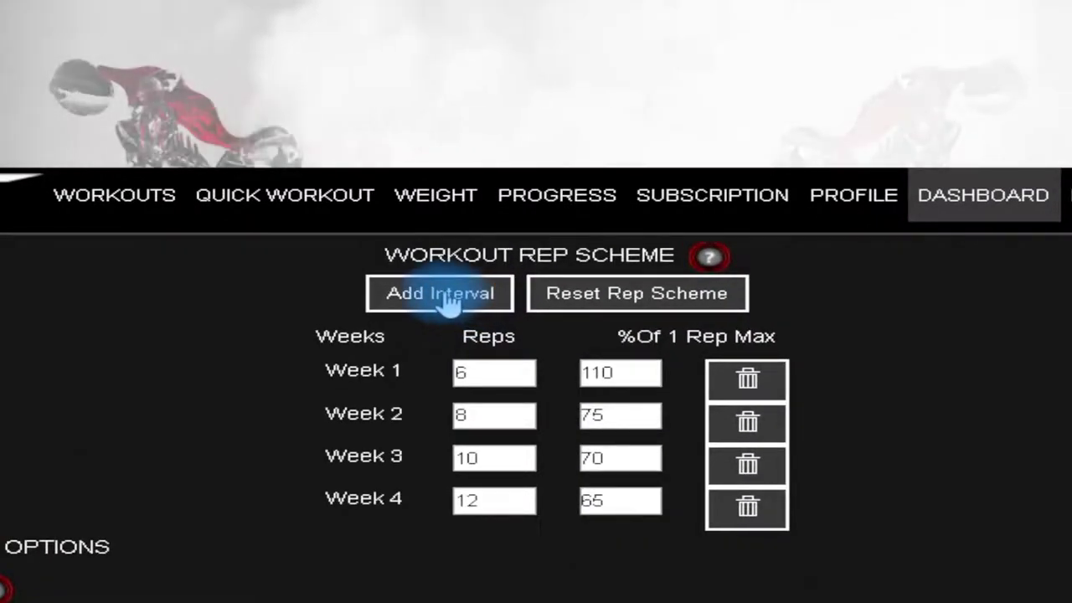
left_click(449, 303)
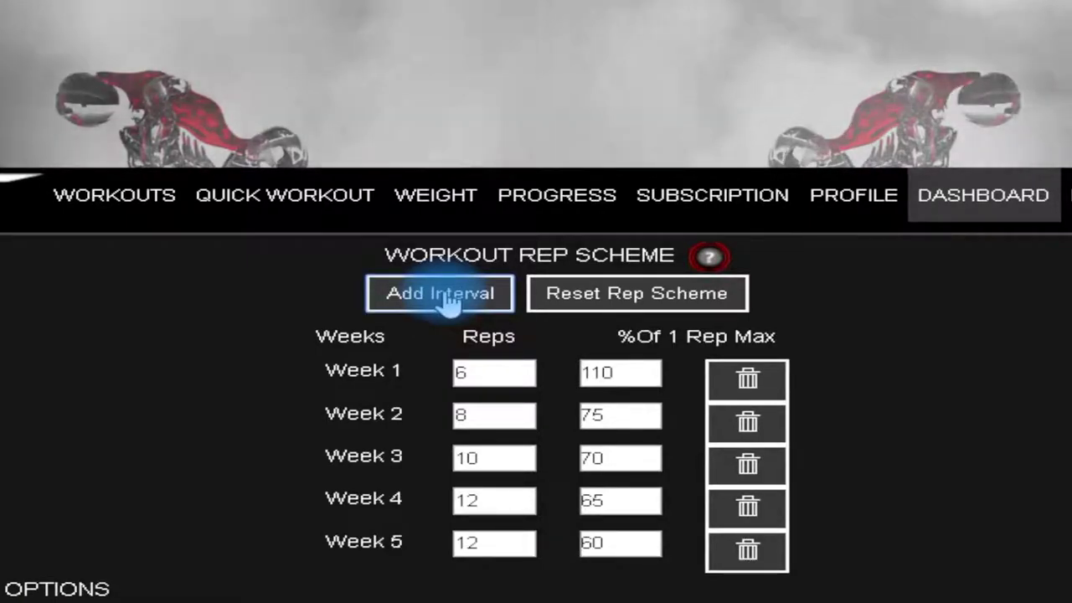
left_click_drag(473, 544, 430, 540)
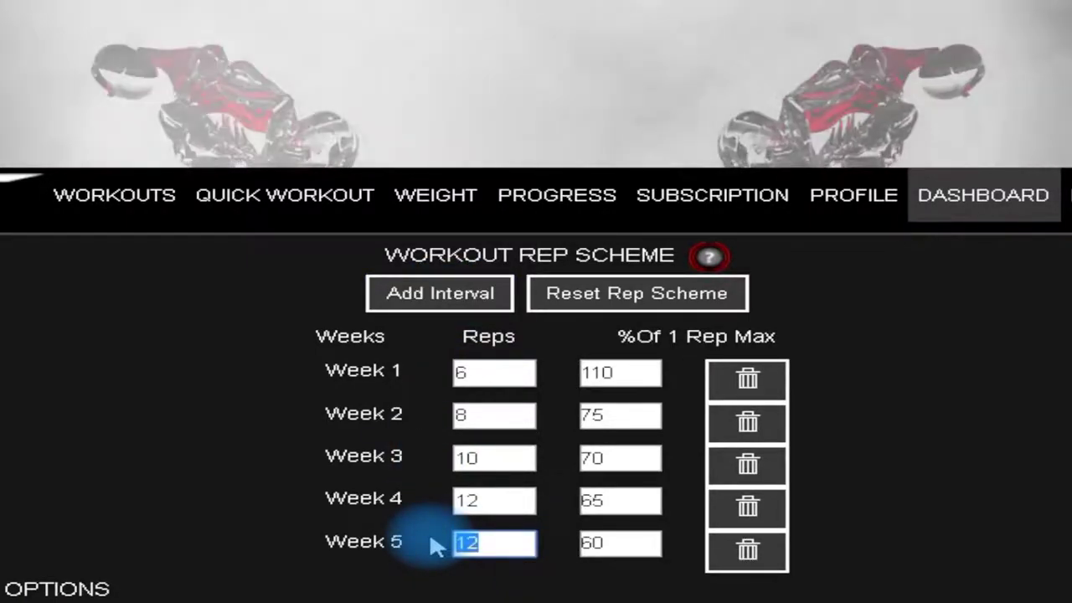
type("15")
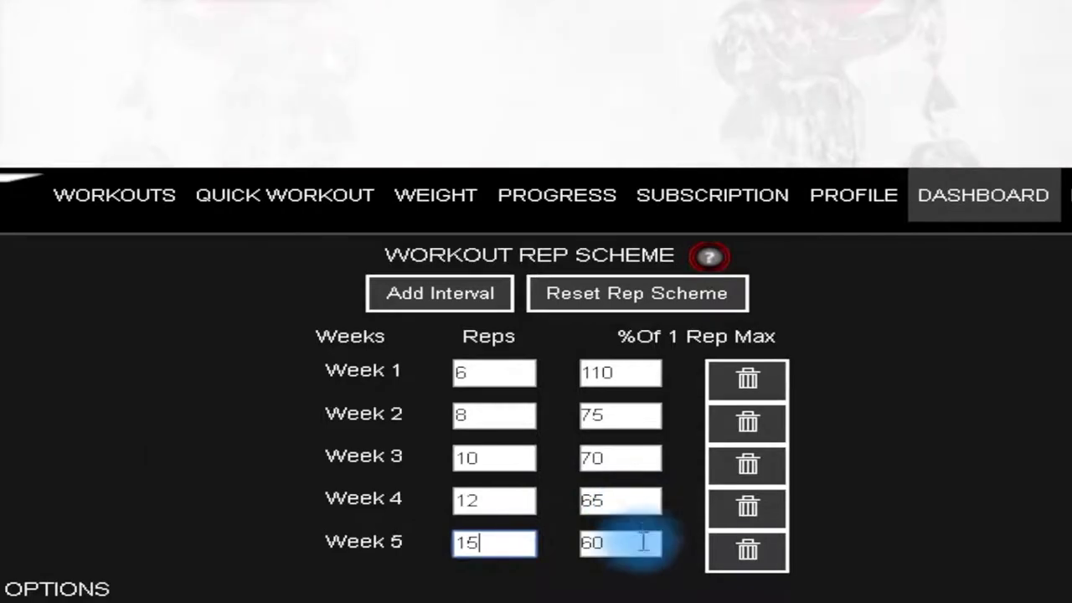
left_click(627, 595)
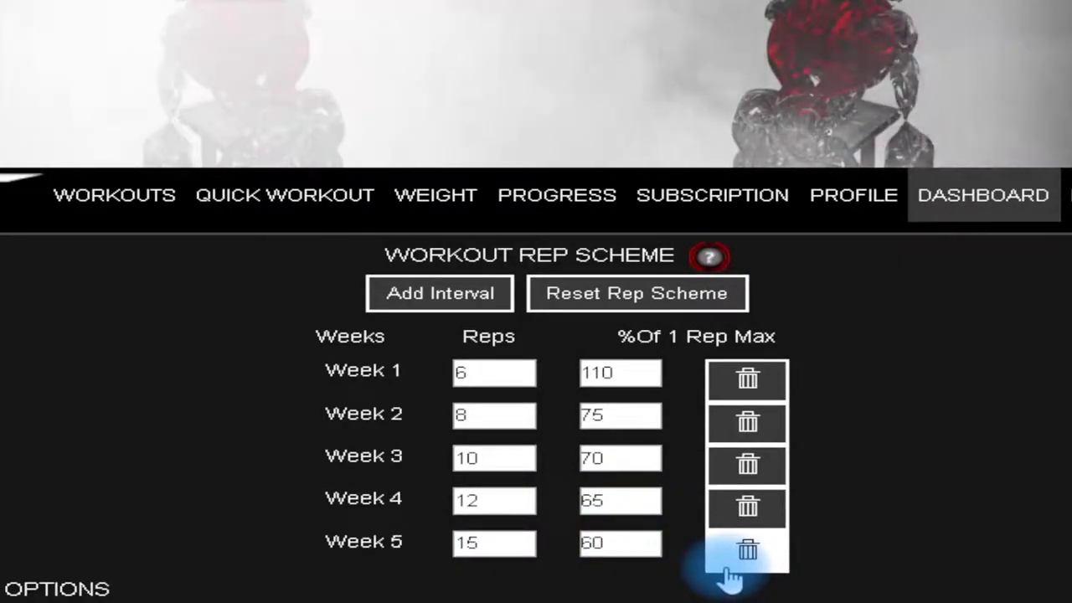
left_click(676, 302)
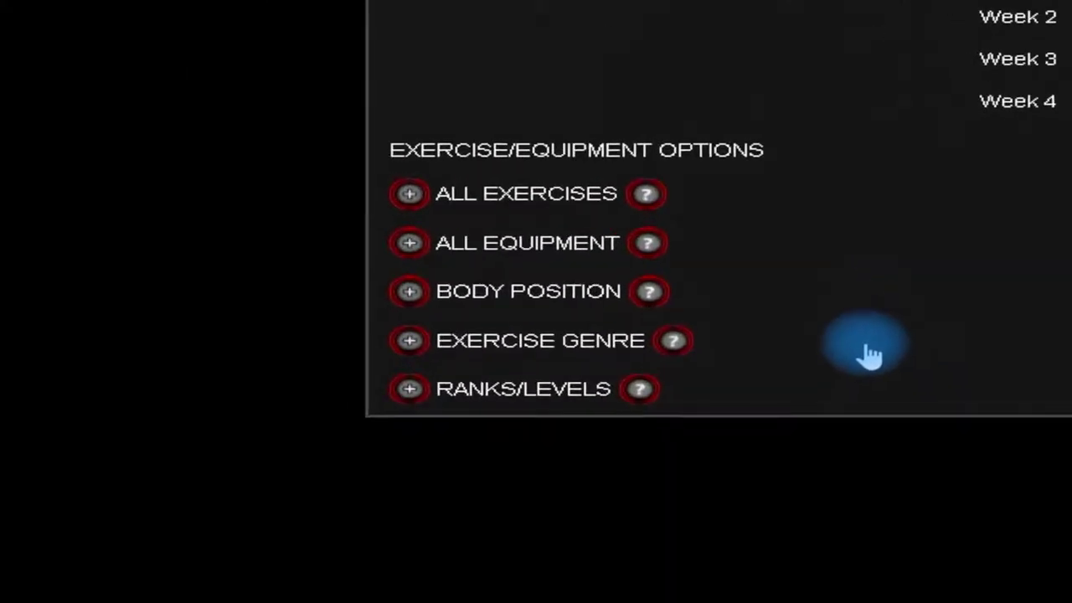
Expand Exercise Genre, Movement and Ranks/Levels, then tick Solider Rank 3 and Elite Rank 4
left_click(409, 342)
left_click(546, 381)
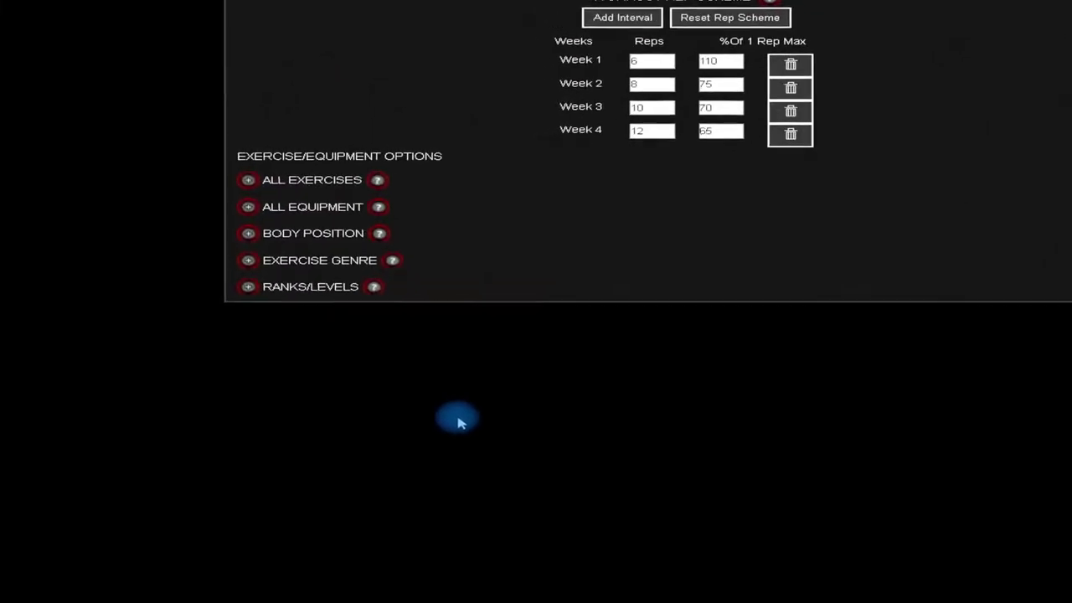
left_click(410, 390)
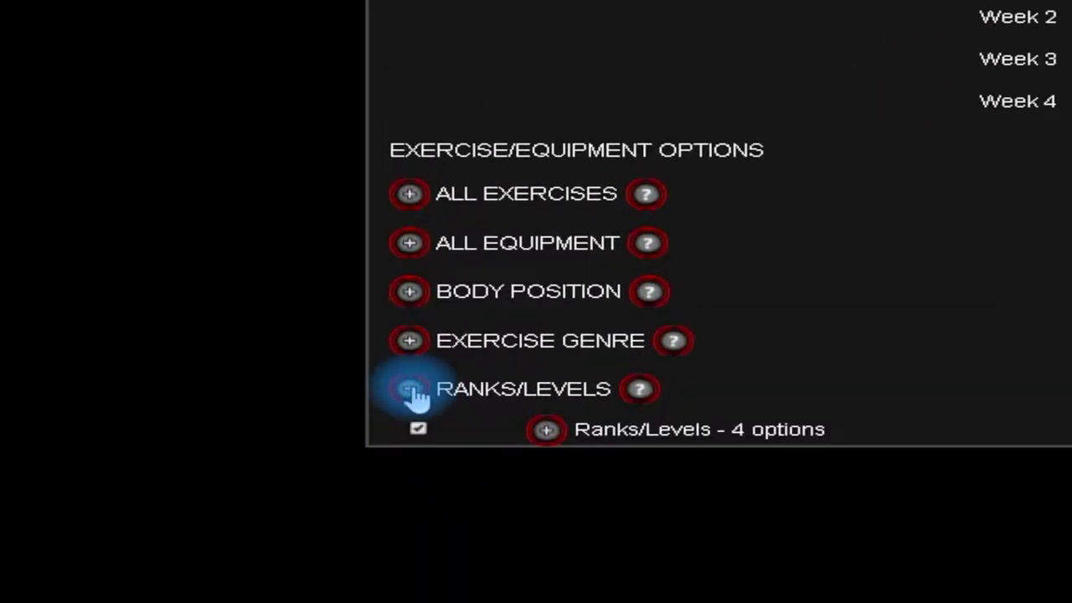
left_click(546, 431)
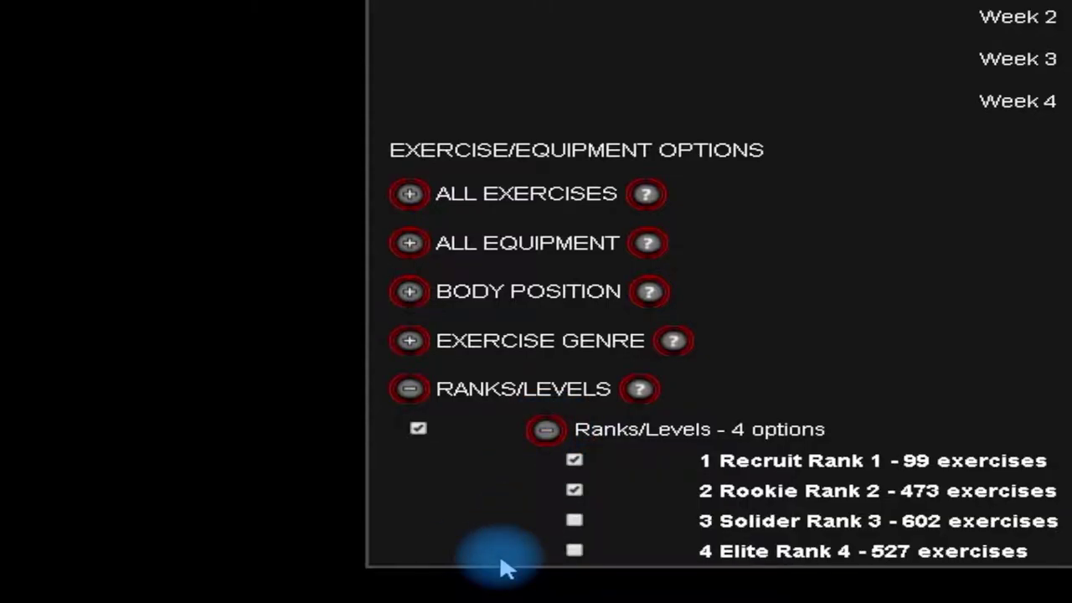
left_click(573, 520)
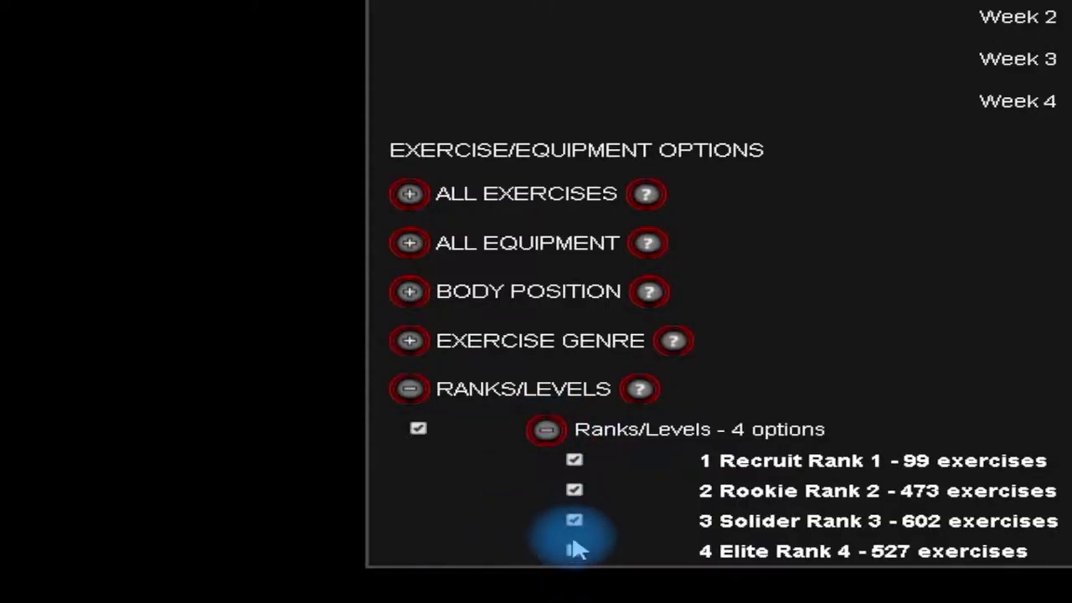
left_click(574, 551)
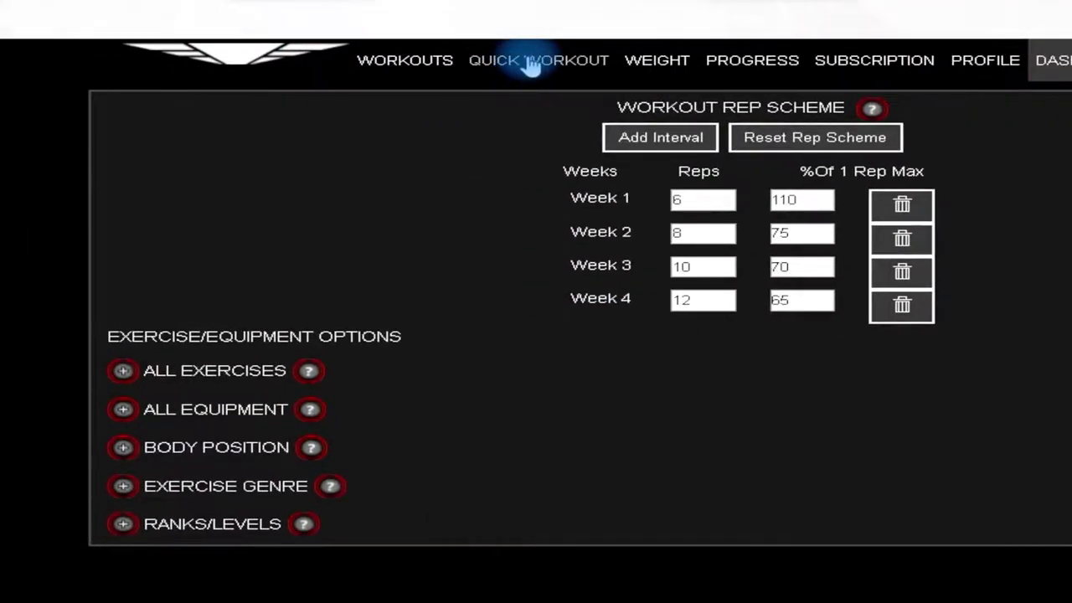
Set up a Hard Quick Workout for Back, Chest, Core Obliques and Core Abdominal muscles
left_click(530, 67)
left_click(757, 84)
left_click(584, 80)
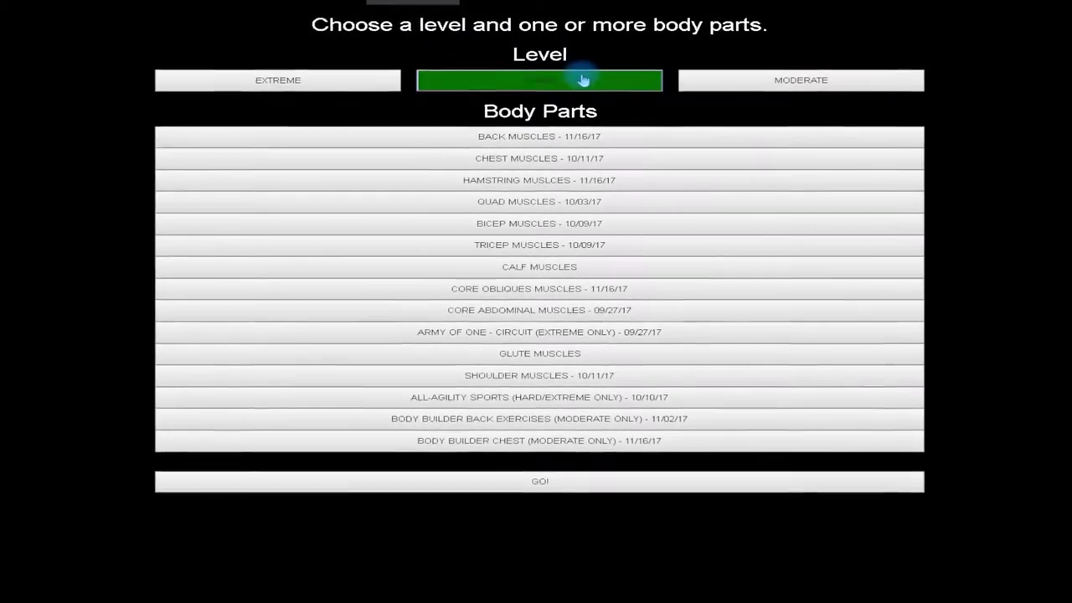
left_click(574, 135)
left_click(573, 158)
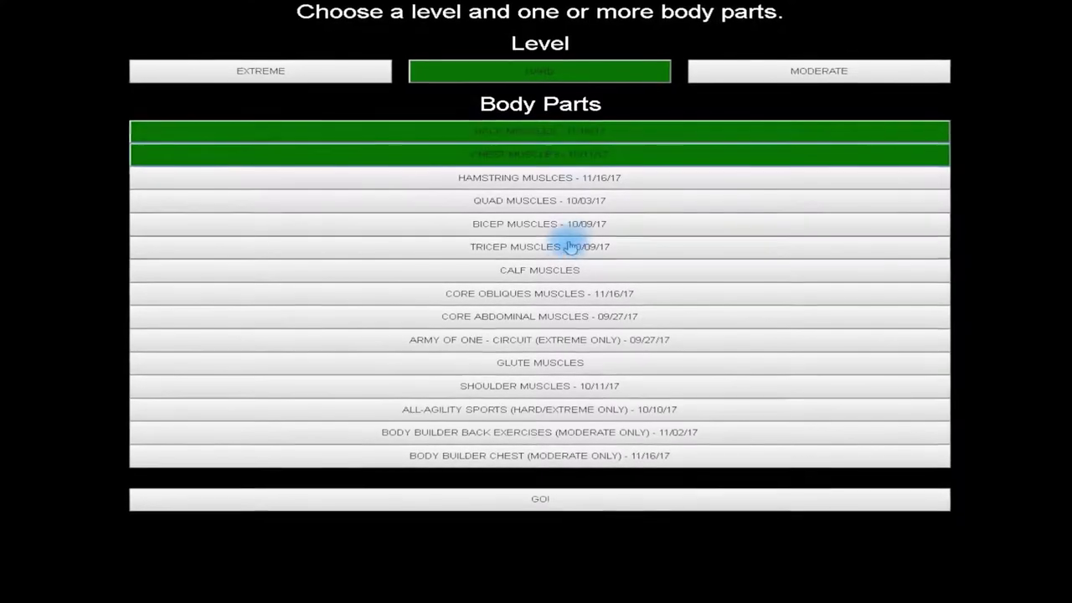
left_click(545, 293)
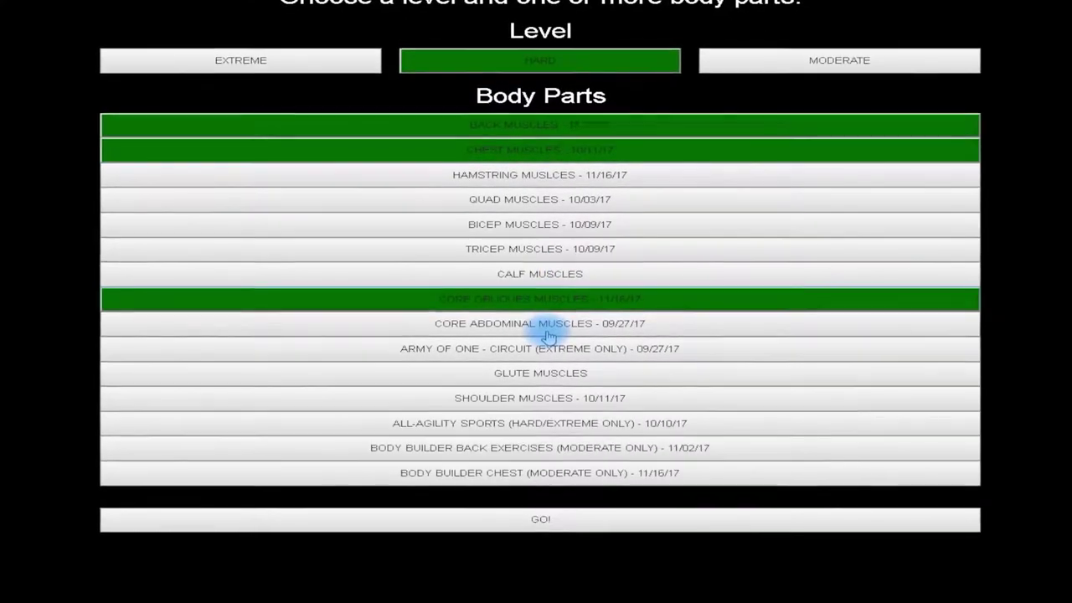
left_click(547, 328)
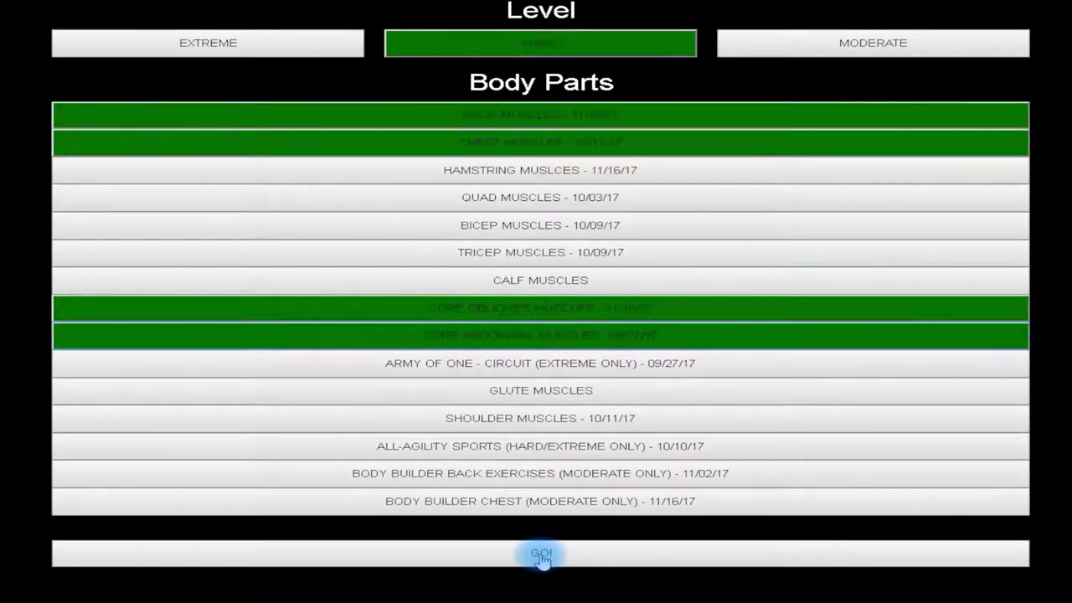
Generate the workout and log a weight of 20 for the first exercise
left_click(541, 556)
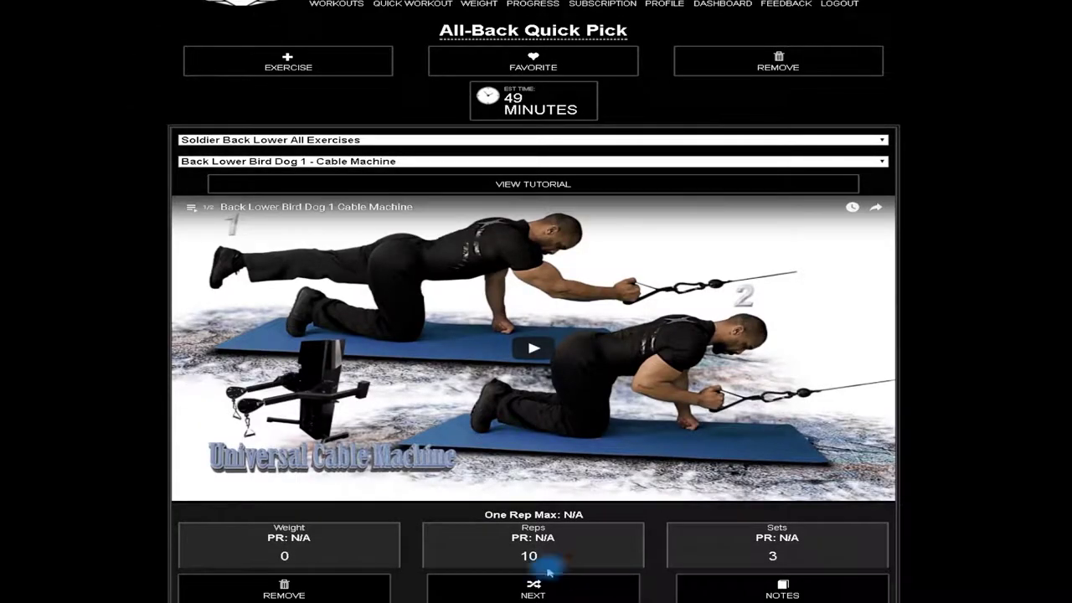
left_click(285, 555)
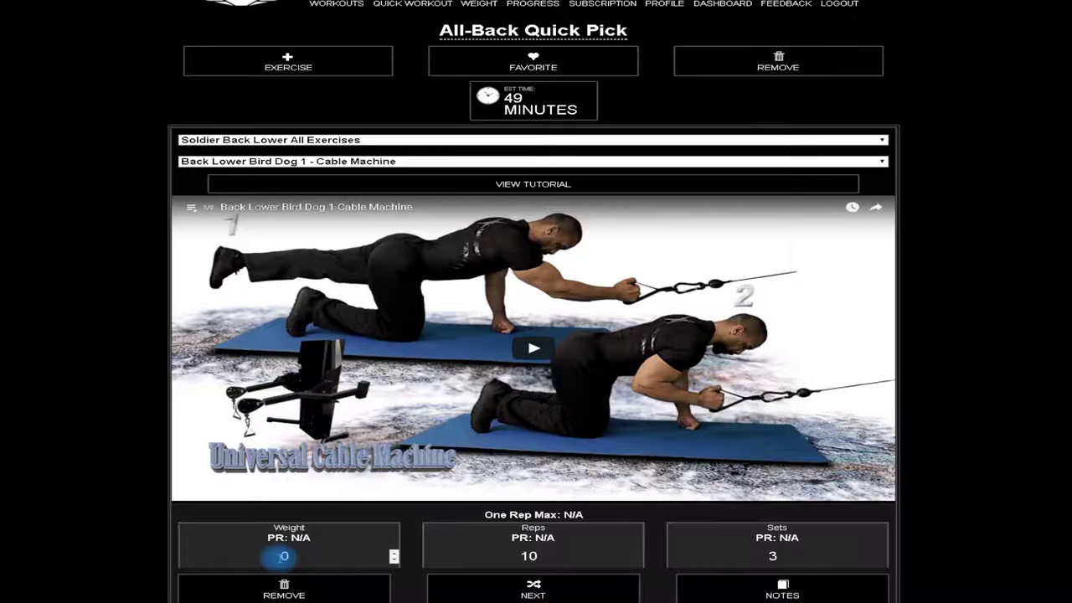
double_click(305, 552)
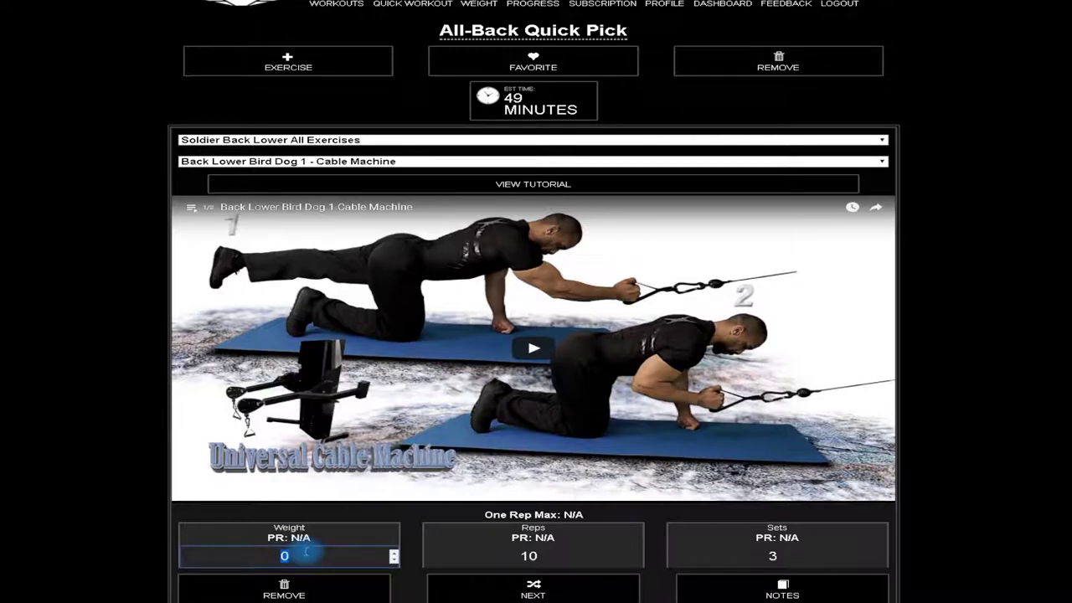
type("20")
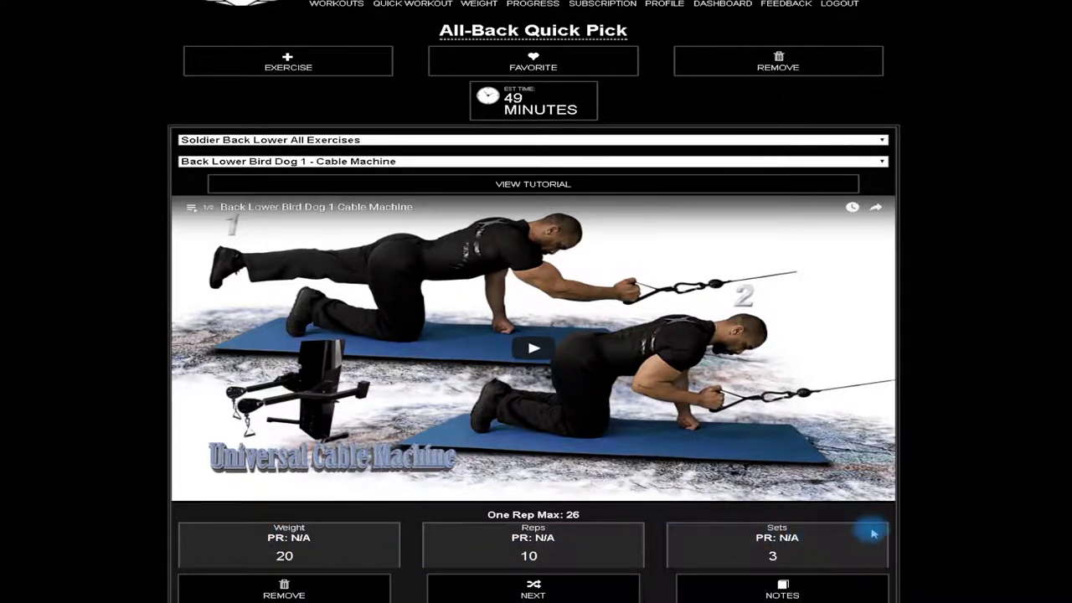
Add the note 'Great exercise' to the Back Lower Bird Dog 1 exercise
scroll(916, 523, "down", 2)
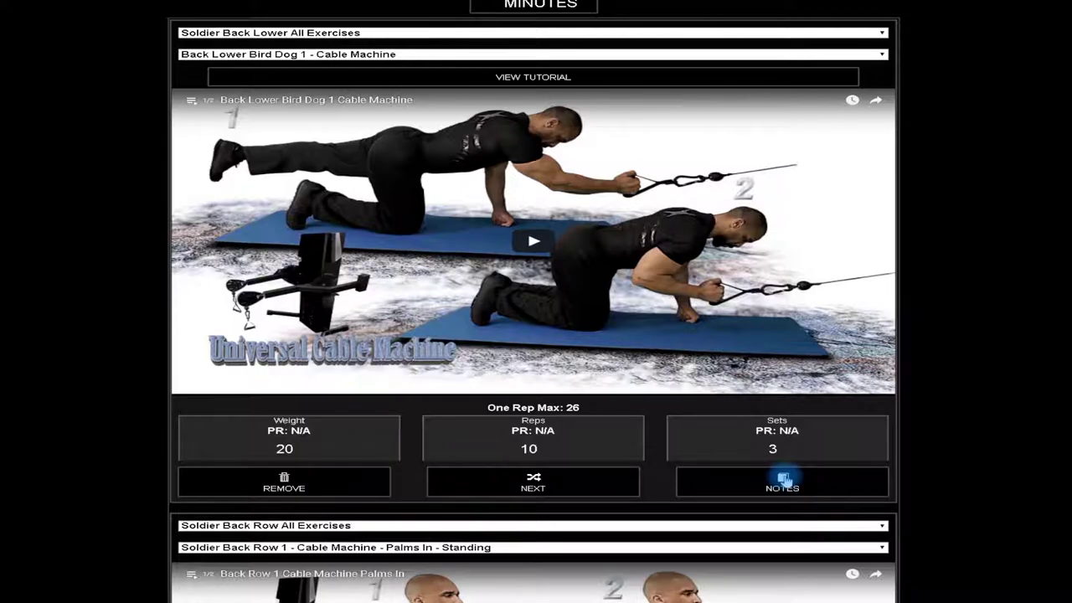
left_click(782, 479)
left_click(367, 510)
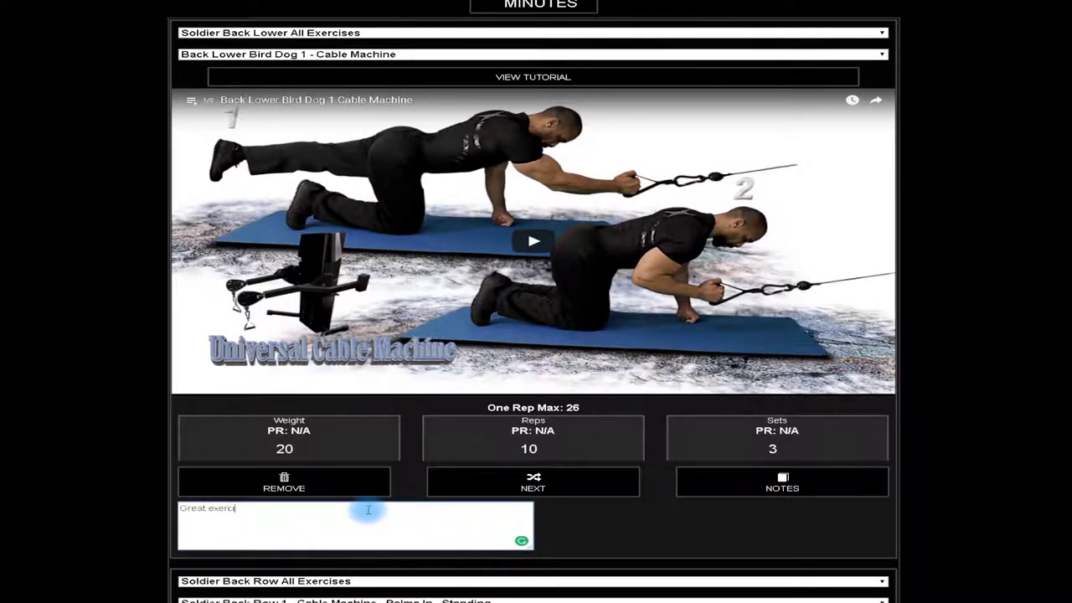
scroll(748, 485, "down", 6)
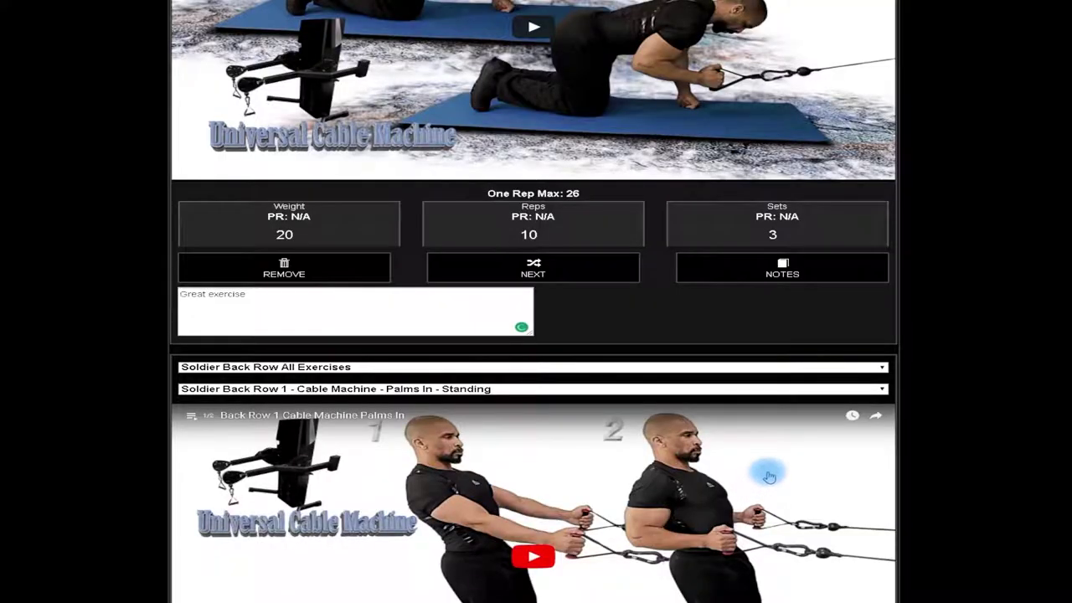
scroll(764, 466, "down", 1)
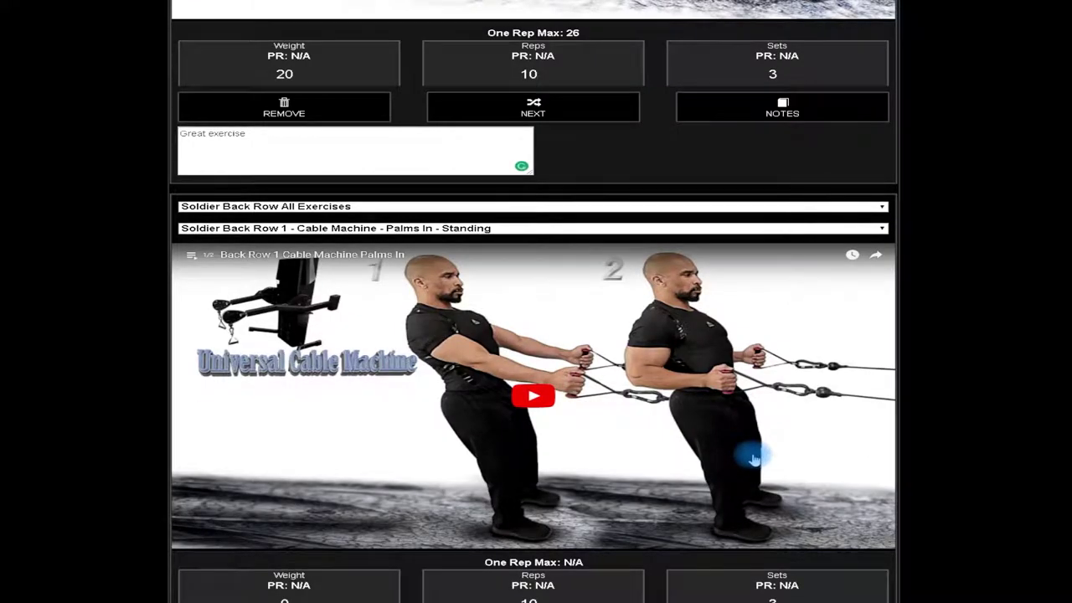
scroll(753, 459, "down", 3)
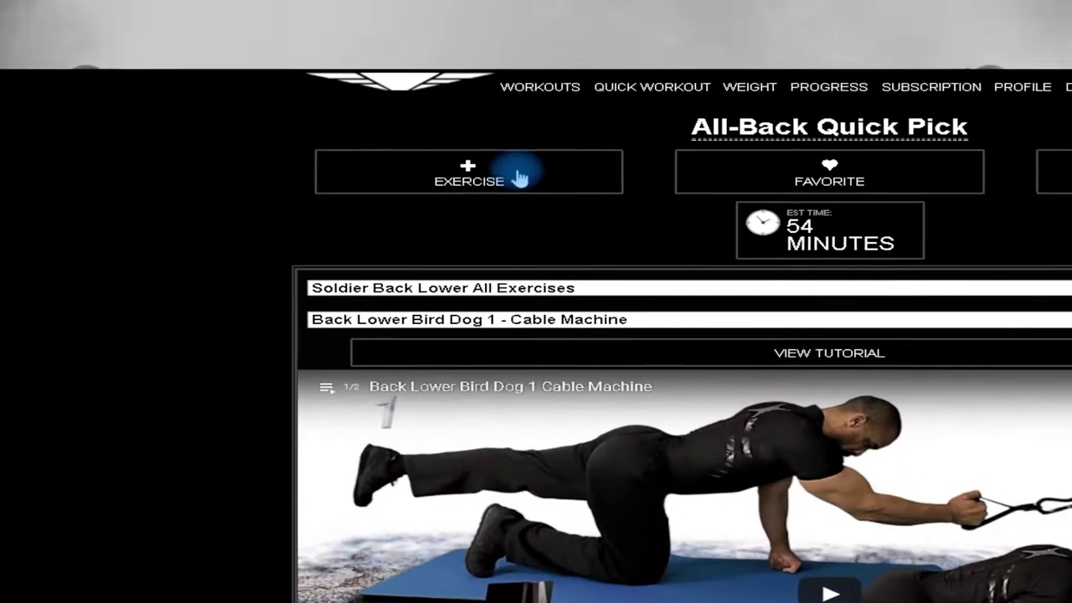
Add All Body Plank Deadlift 3 - Kettlebell from the exercise library to the workout
left_click(498, 174)
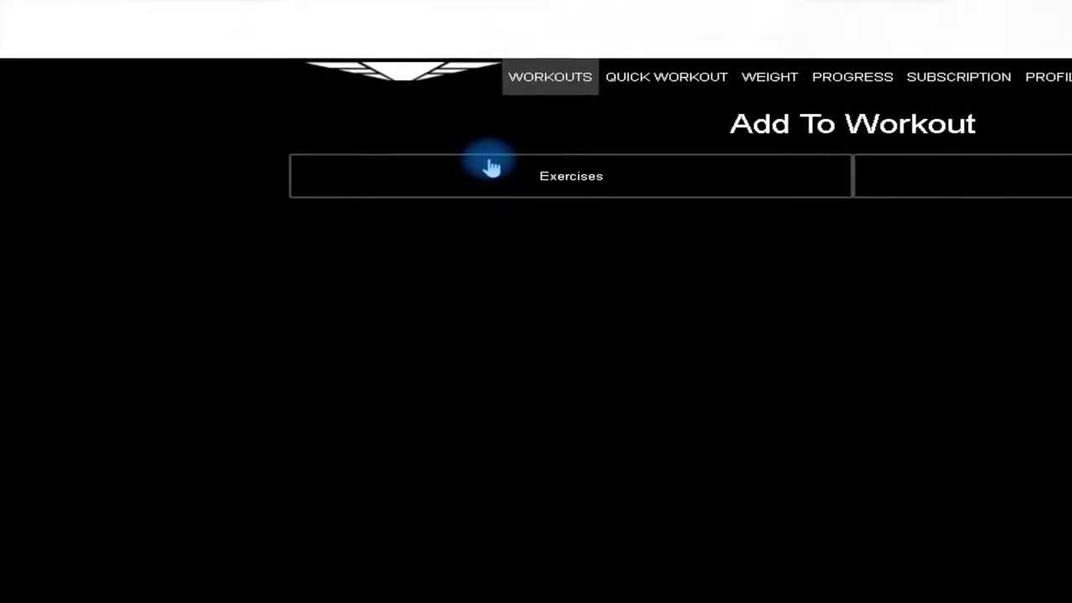
left_click(490, 167)
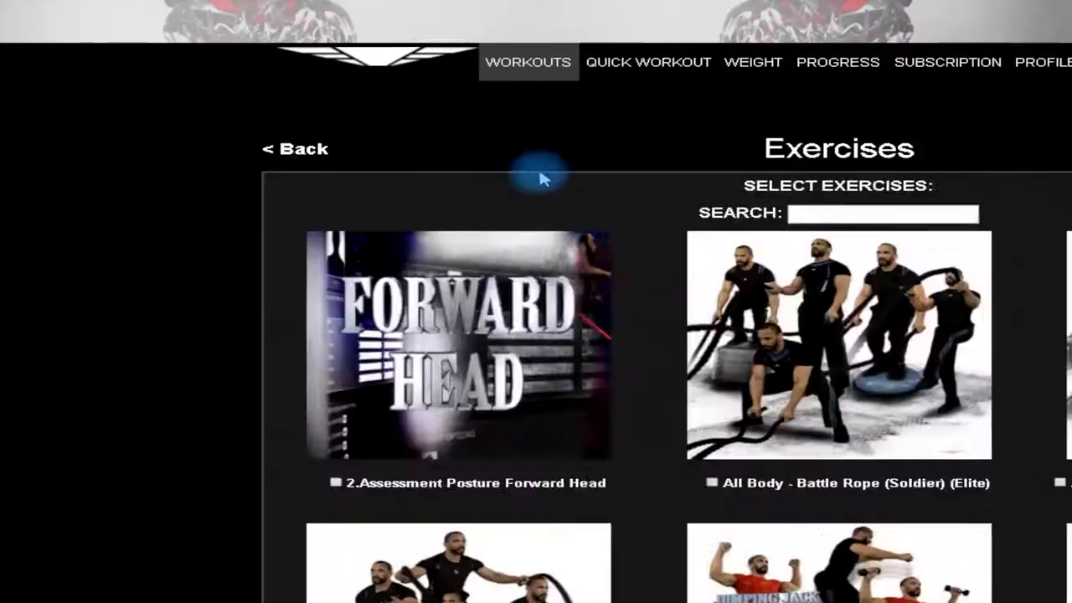
scroll(581, 400, "down", 5)
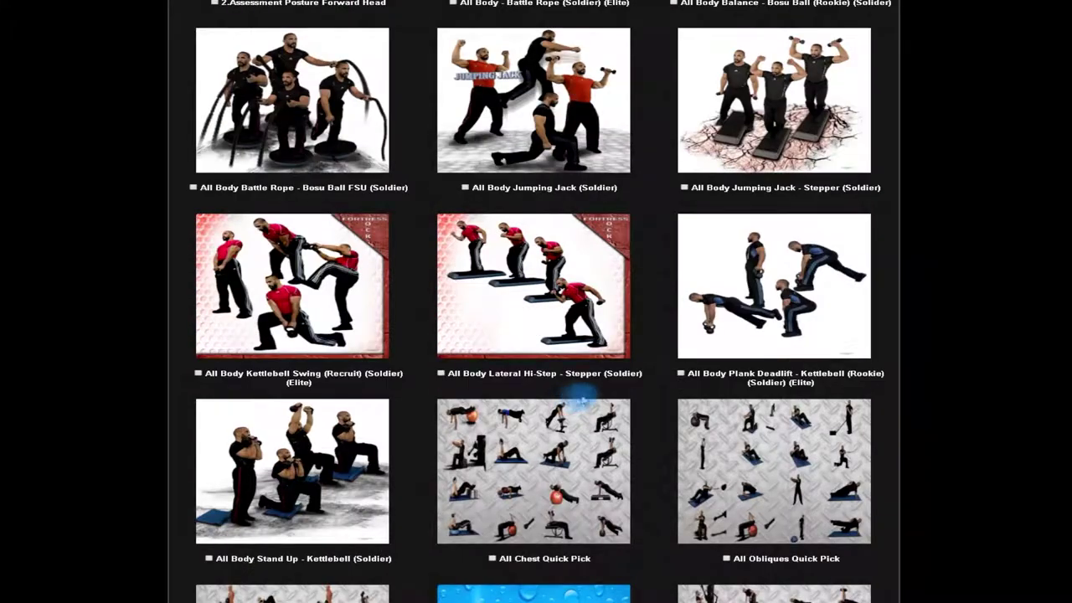
left_click(681, 373)
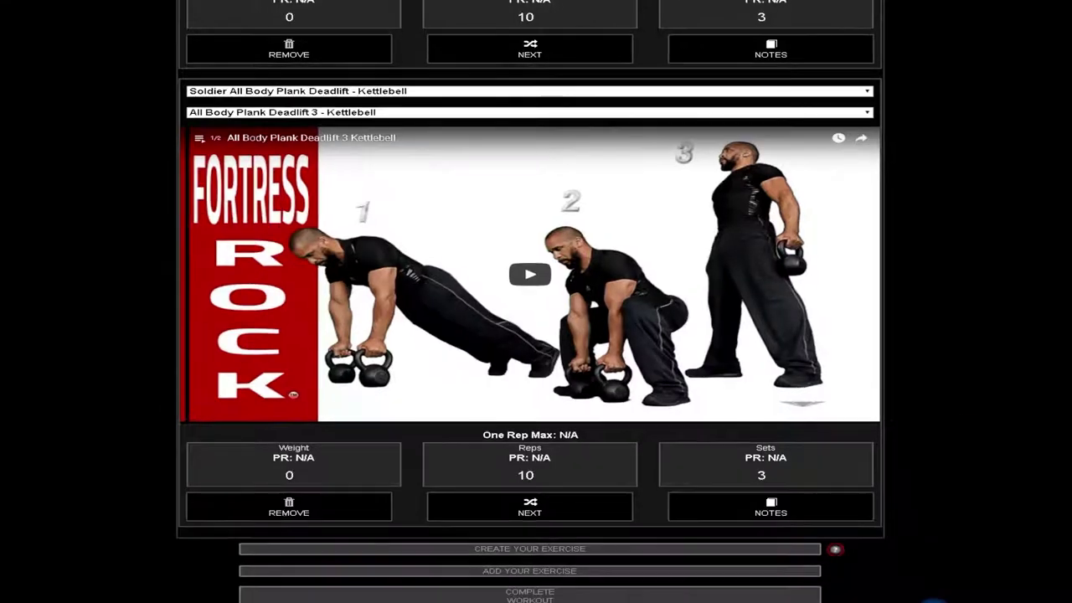
Start a custom exercise named 'Chest Press' with the description 'Dumbbell Press'
left_click(582, 574)
left_click(192, 69)
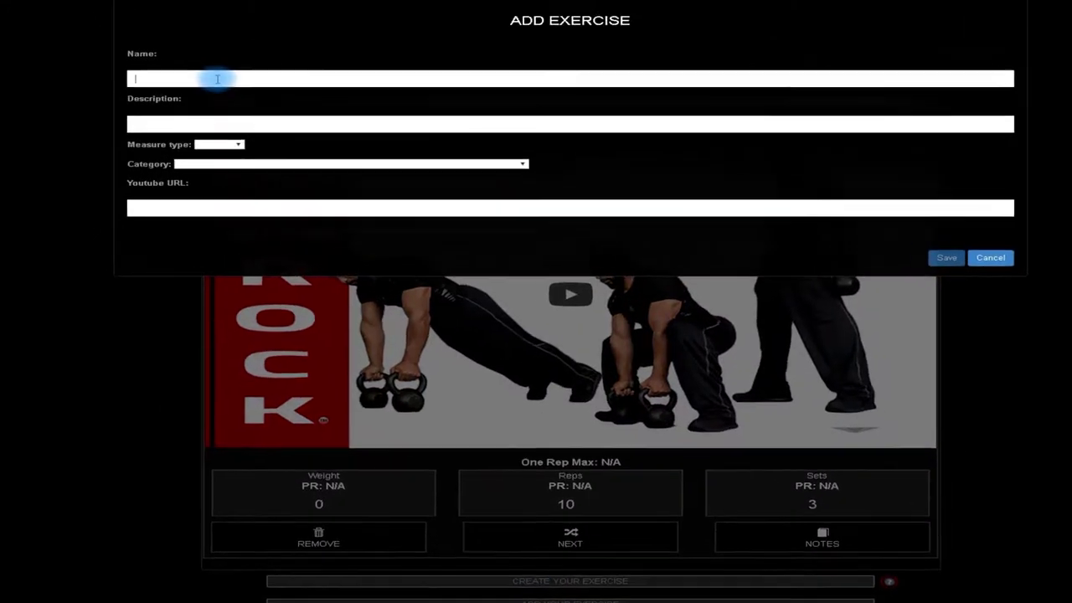
type("Chest Press")
key("Tab")
type("D")
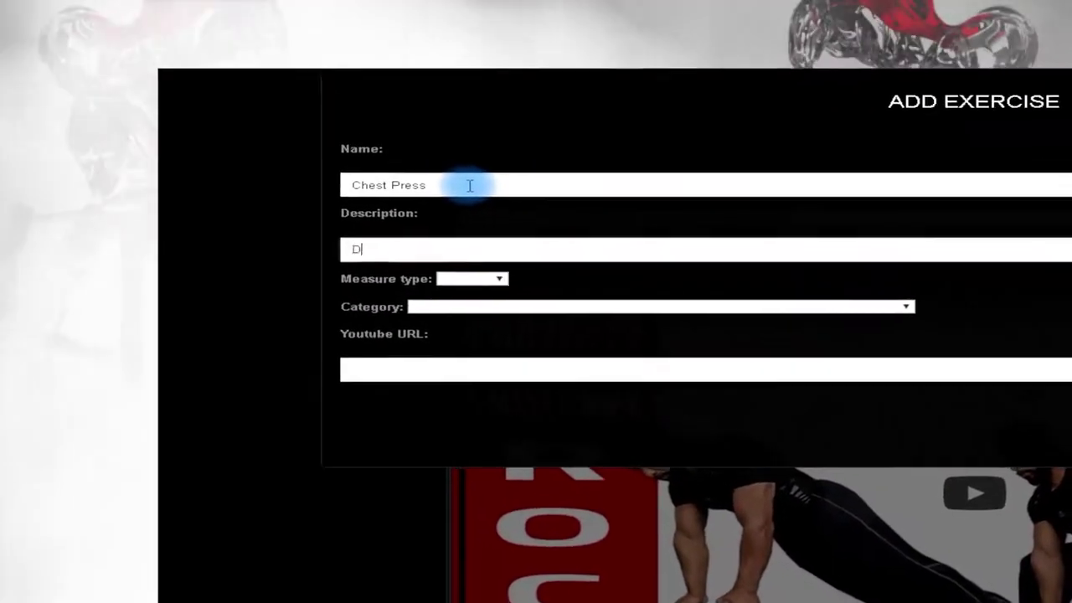
type("umbbell")
key("BackSpace")
key("BackSpace")
key("BackSpace")
type("bell ")
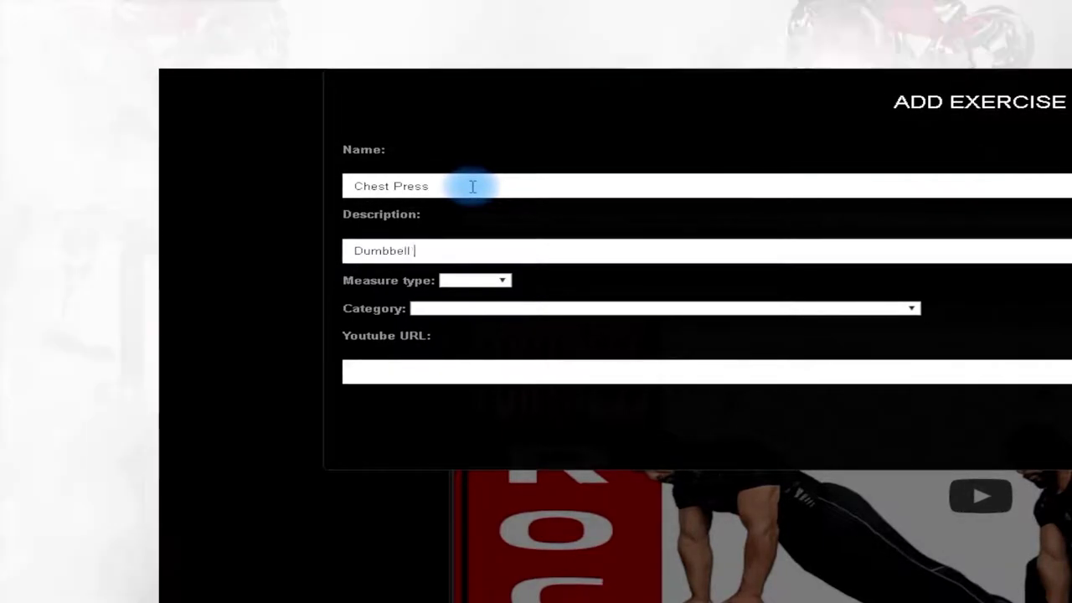
type("Press")
Set the Chest Press measure type to Weight and category to Rookie Chest All Exercises
left_click(475, 280)
left_click(467, 306)
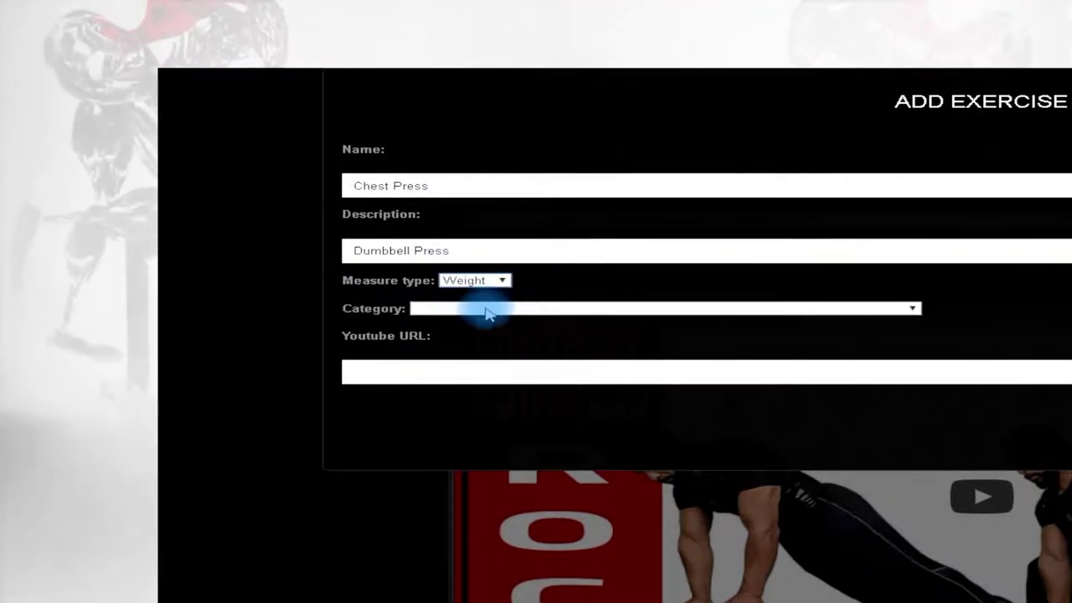
left_click(491, 308)
scroll(533, 463, "down", 5)
scroll(511, 502, "down", 5)
left_click(511, 522)
key("Tab")
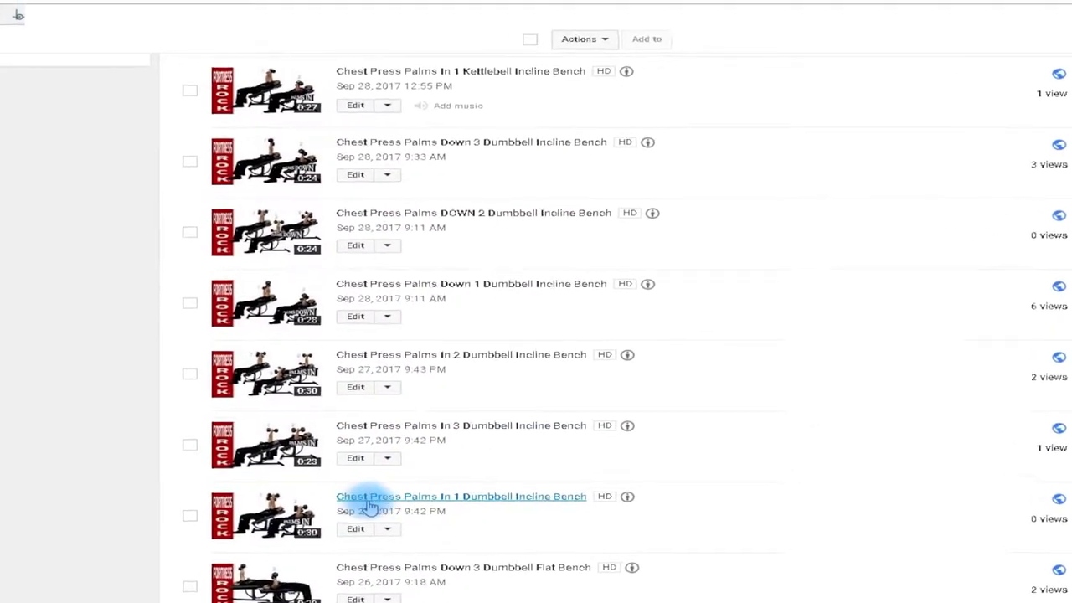
Open the Chest Press Palms In 1 Dumbbell Incline Bench video and select its URL
left_click(355, 422)
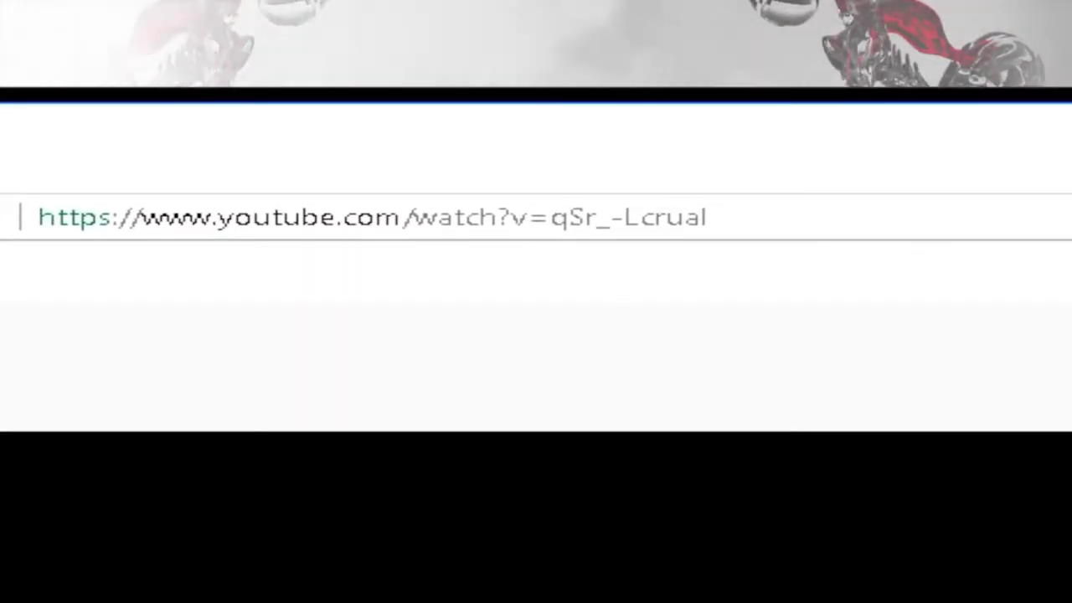
left_click(494, 123)
key("ctrl+c")
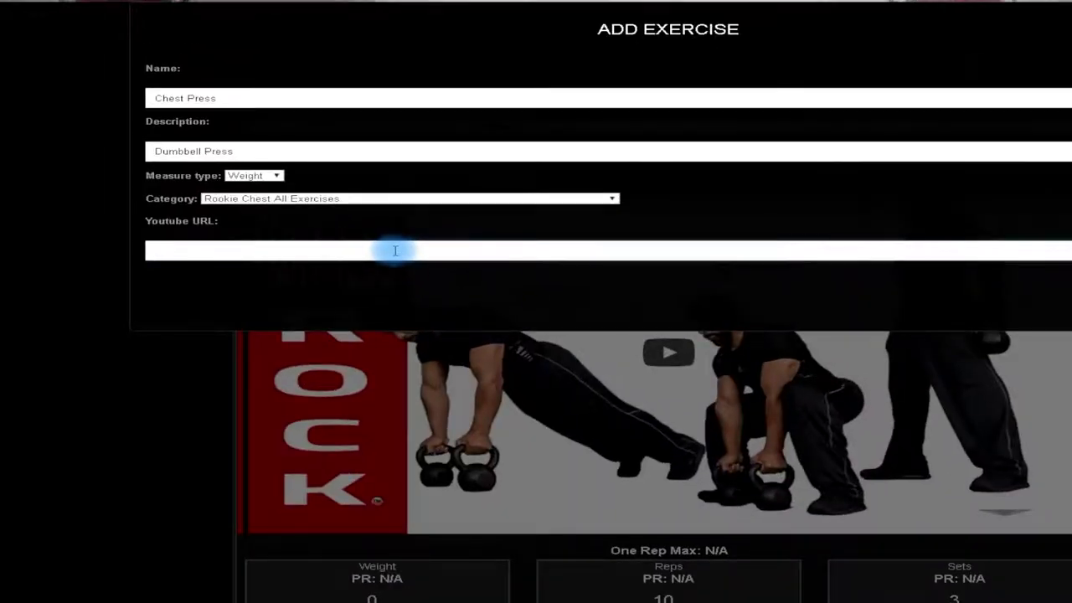
Paste the video URL into the Chest Press Youtube URL field and save the exercise
left_click(395, 248)
key("ctrl+v")
left_click(963, 226)
scroll(1032, 313, "down", 5)
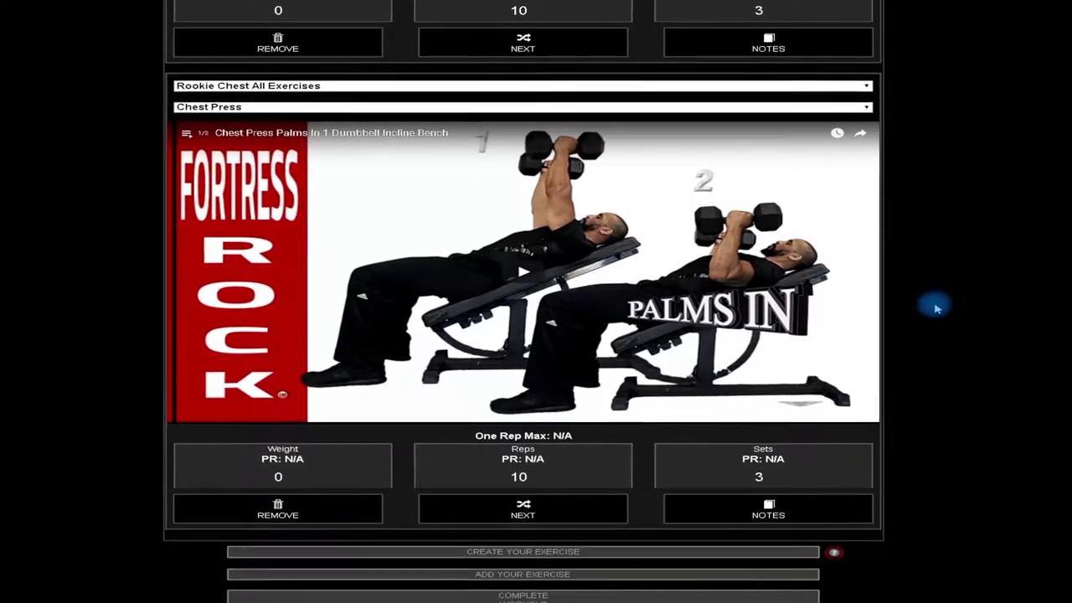
scroll(950, 303, "up", 5)
scroll(957, 295, "down", 5)
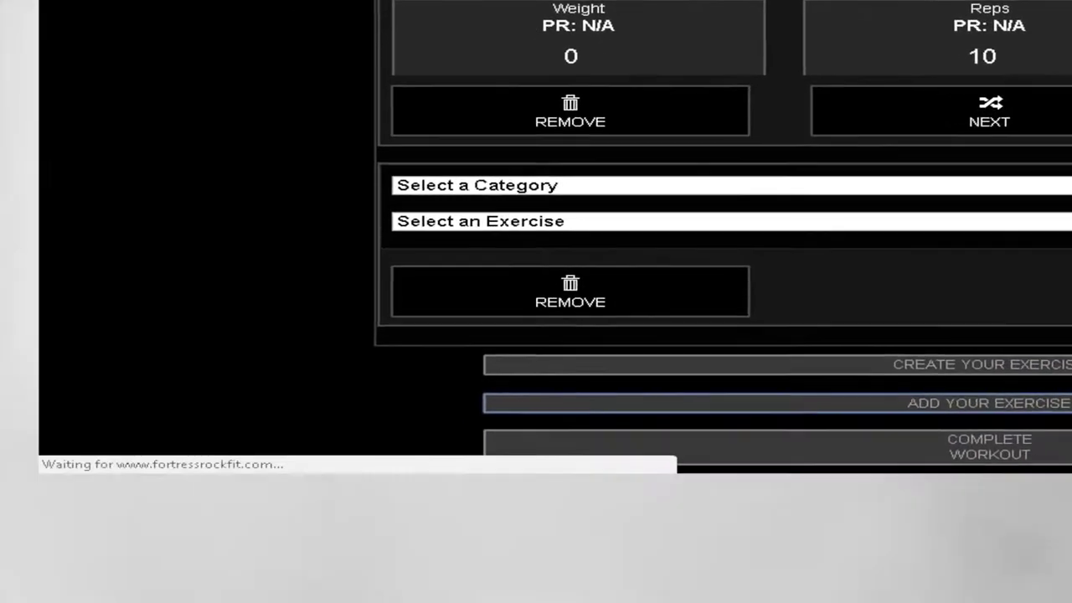
Fill the new slot with All Body Deadlift 1 - Dumbbell from Soldier All Body All Exercises
left_click(478, 185)
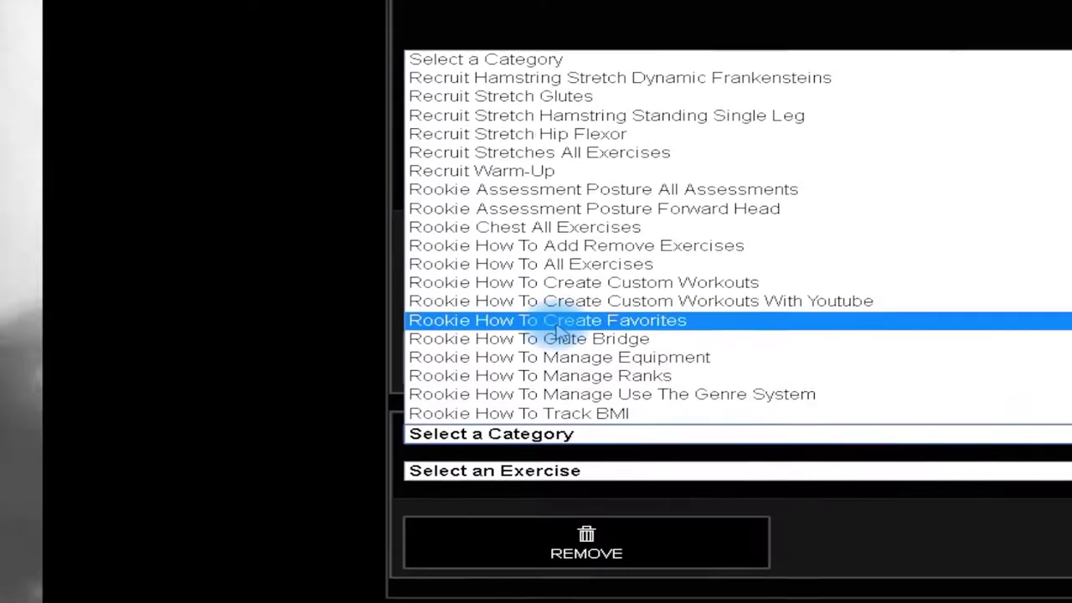
scroll(556, 323, "down", 6)
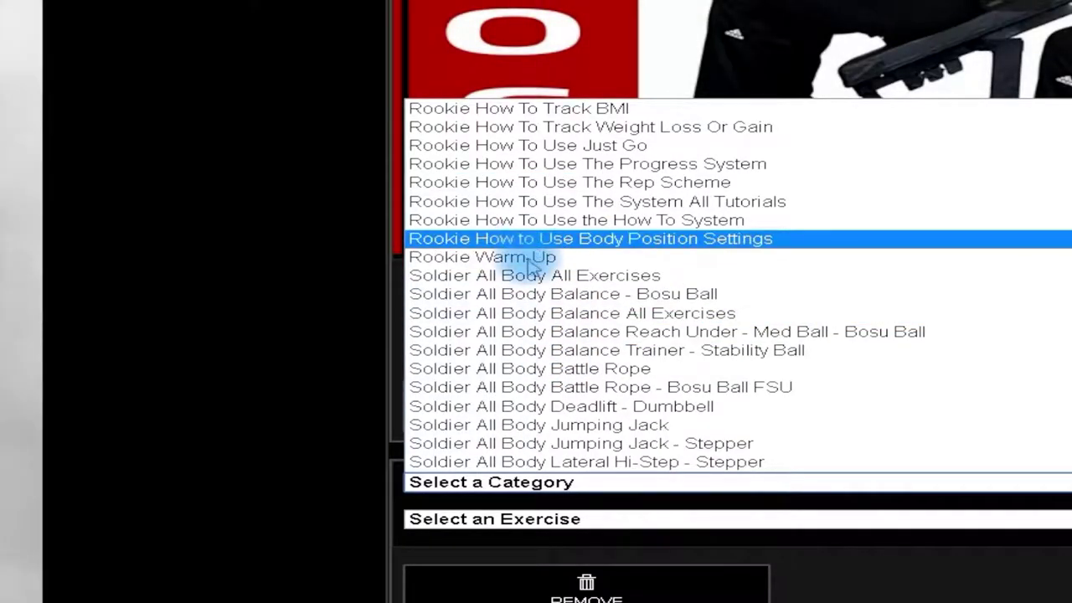
left_click(529, 276)
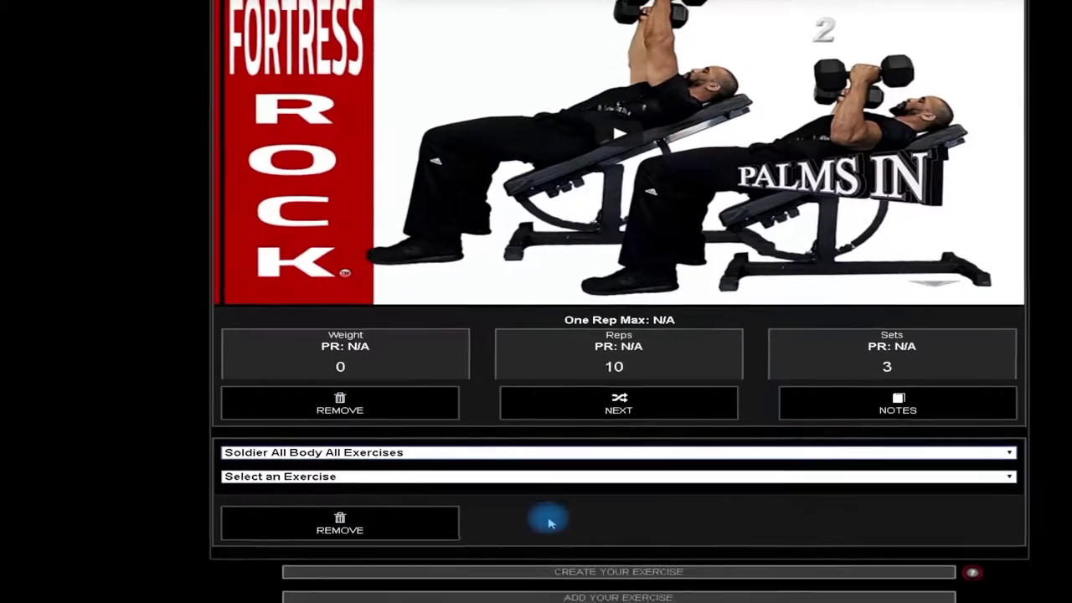
scroll(960, 419, "down", 3)
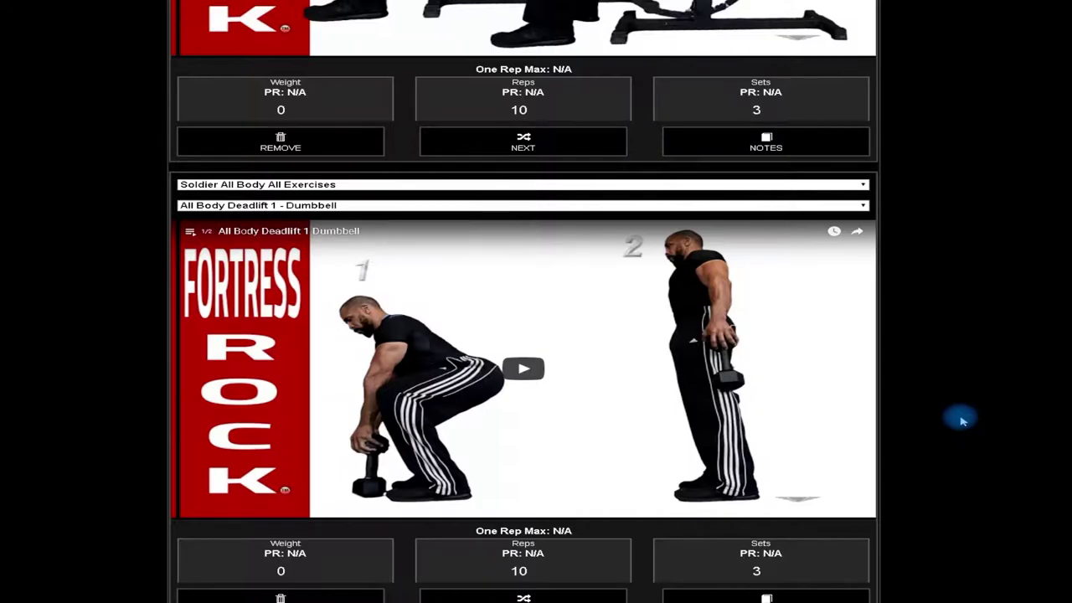
scroll(961, 420, "down", 1)
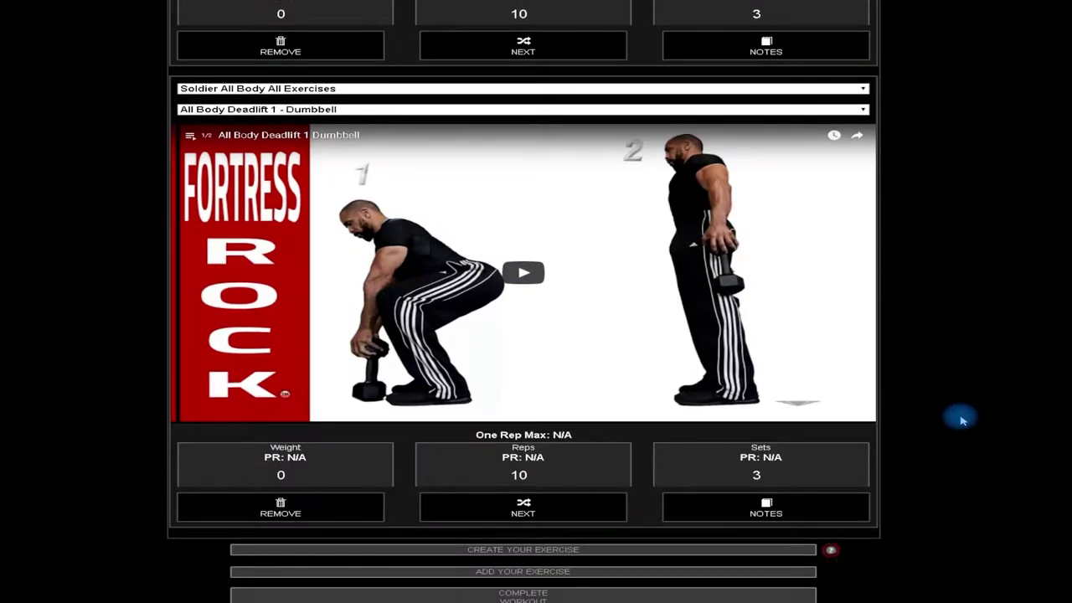
scroll(961, 420, "up", 15)
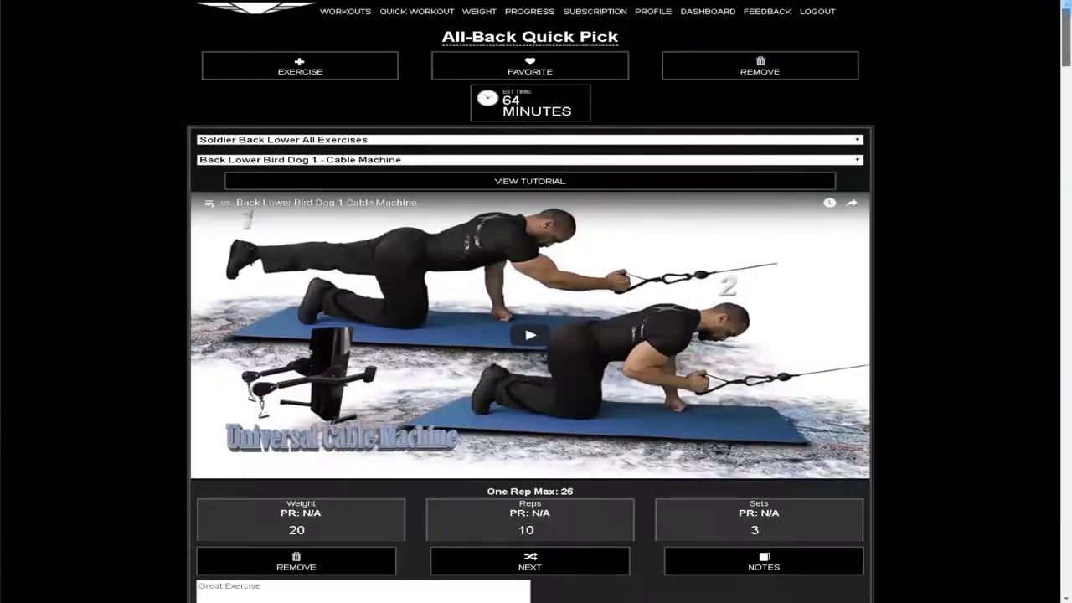